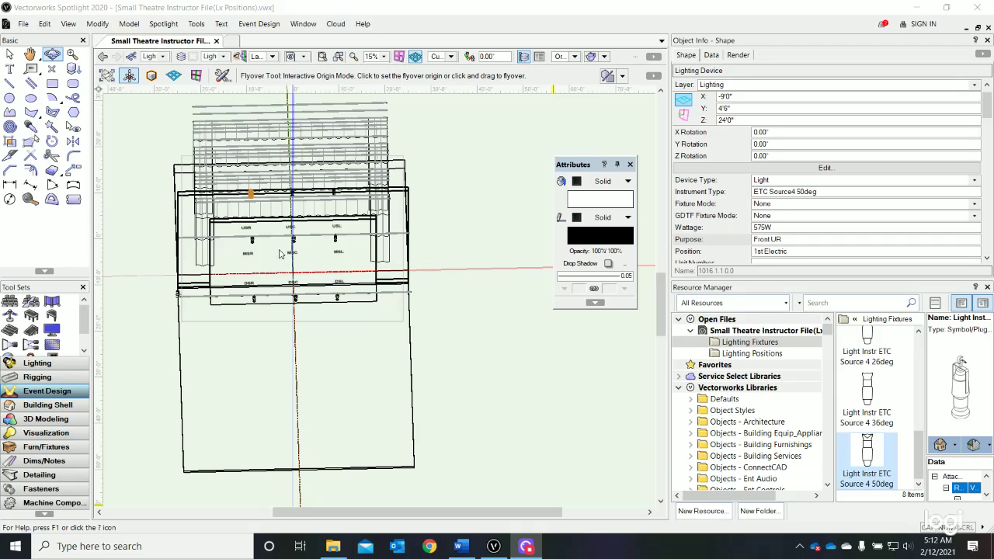
# Switch the Small Theatre plot to Top/Plan view and zoom to inspect the electrics.
pyautogui.click(451, 56)
pyautogui.click(460, 71)
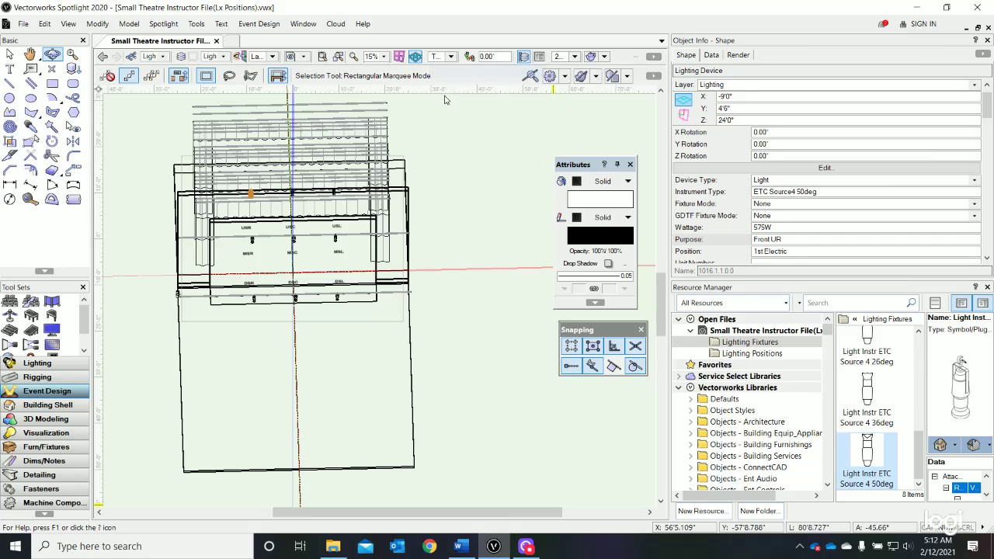
pyautogui.scroll(2, 499, 353)
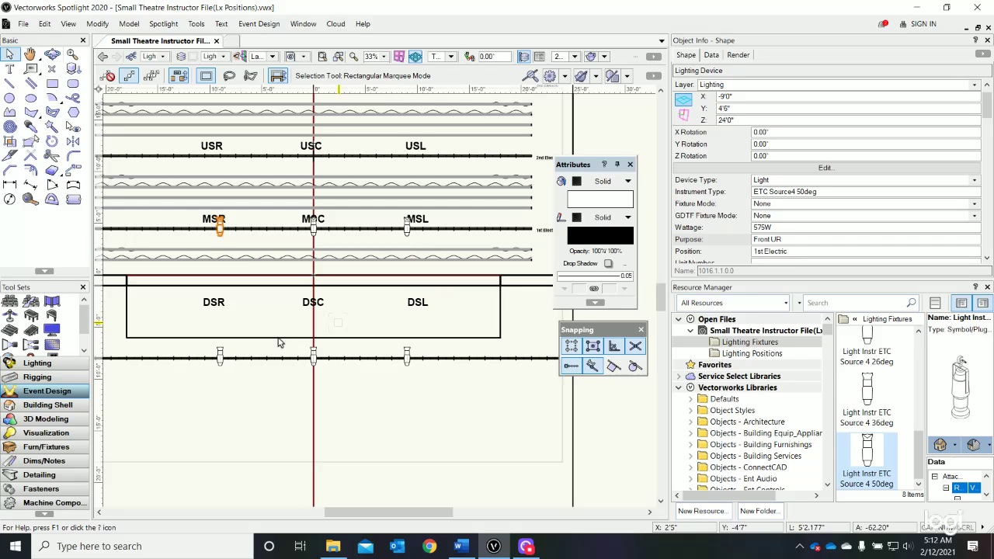
pyautogui.scroll(-2, 258, 366)
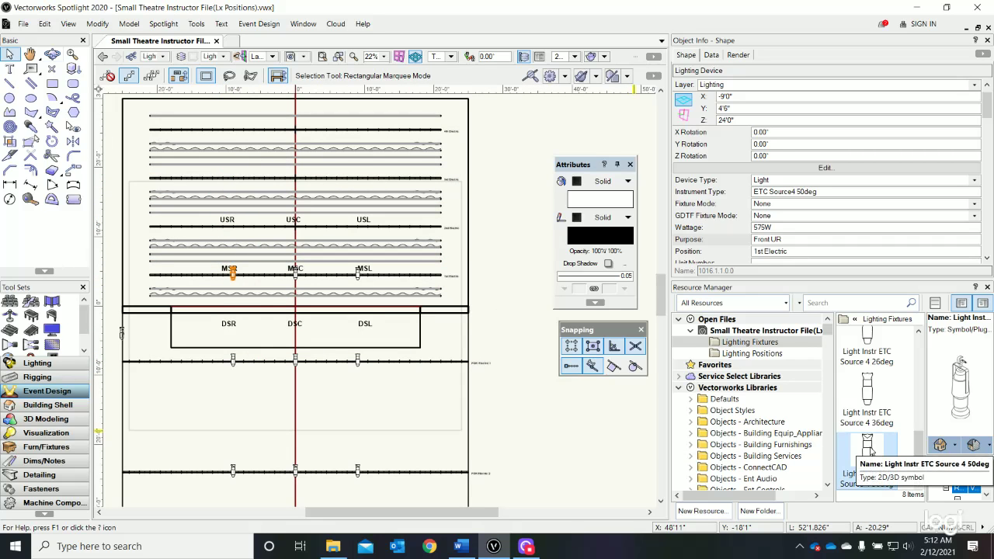
# Select the Light Instr ETC CE Source 4 PAR WFL symbol in the Lighting Fixtures resources.
pyautogui.scroll(2, 870, 450)
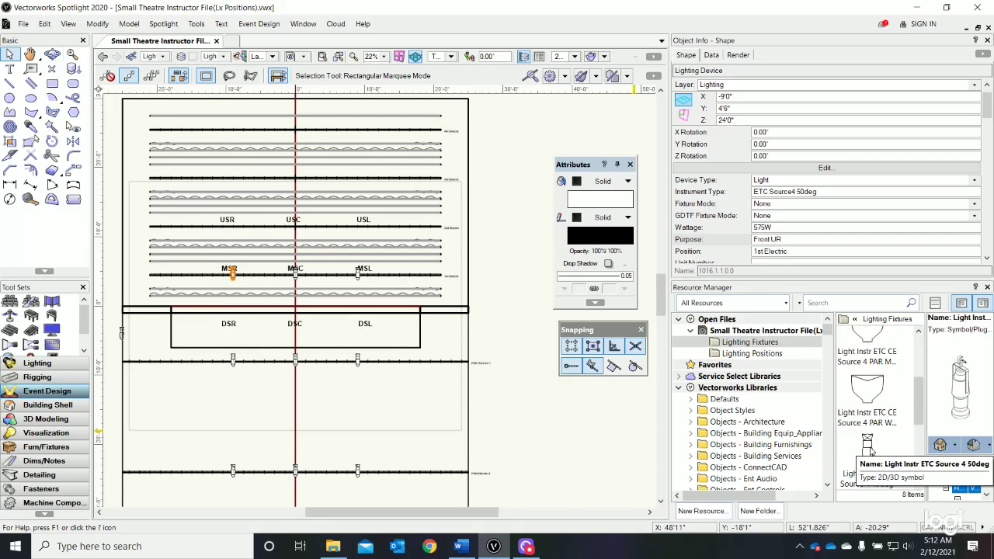
pyautogui.click(874, 399)
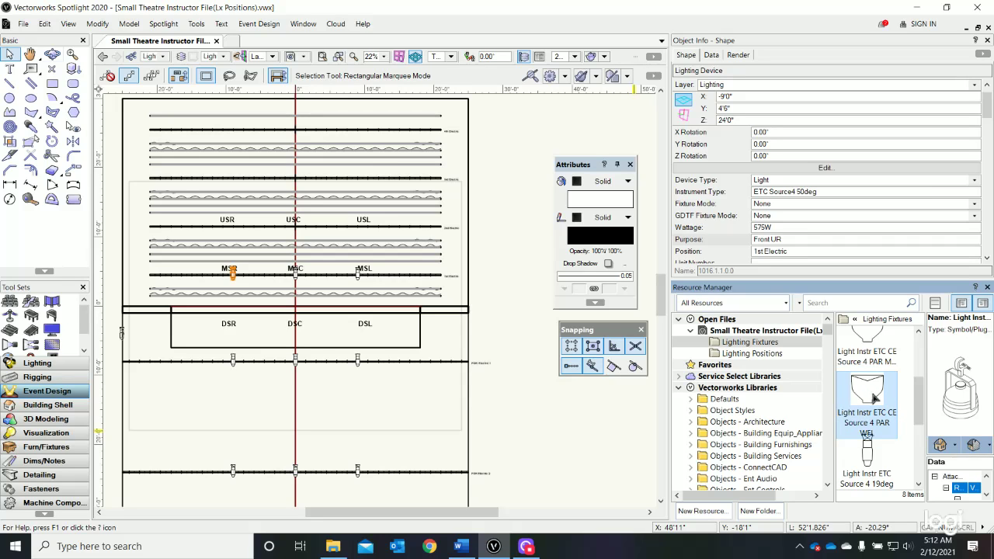
# Hang a Source4 PAR WFL beside MSL on the 1st Electric, rotated -180° to aim downstage.
pyautogui.doubleClick(873, 398)
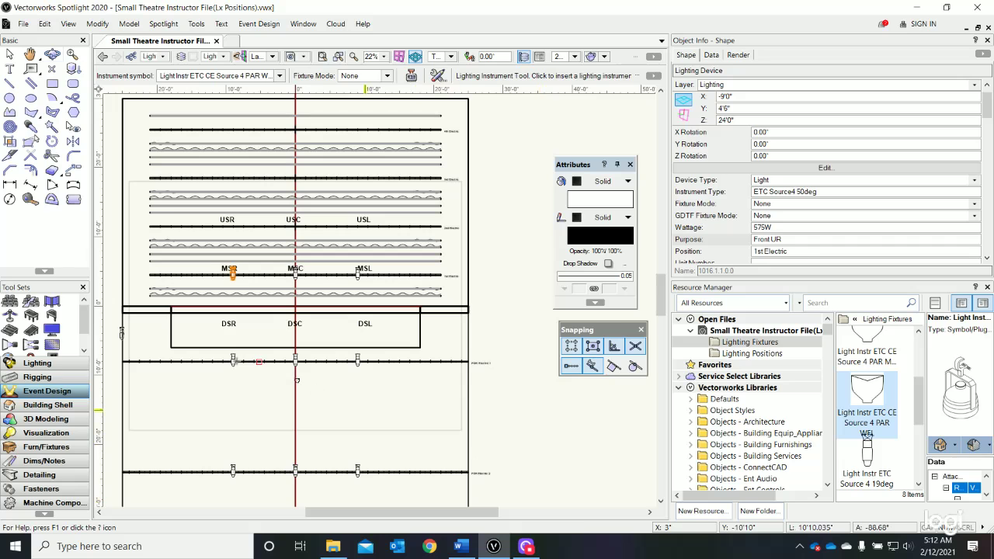
pyautogui.scroll(3, 225, 326)
pyautogui.scroll(-1, 222, 325)
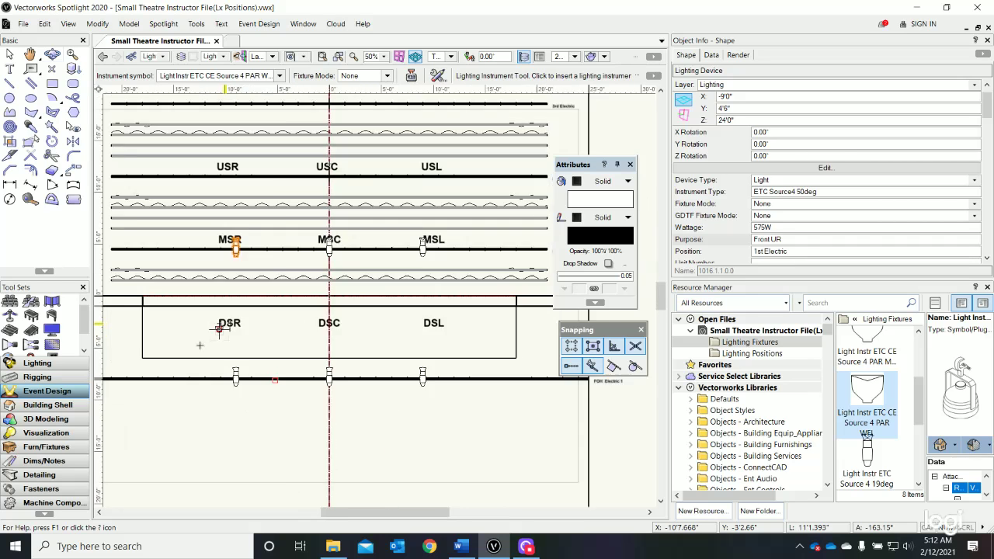
pyautogui.scroll(1, 425, 330)
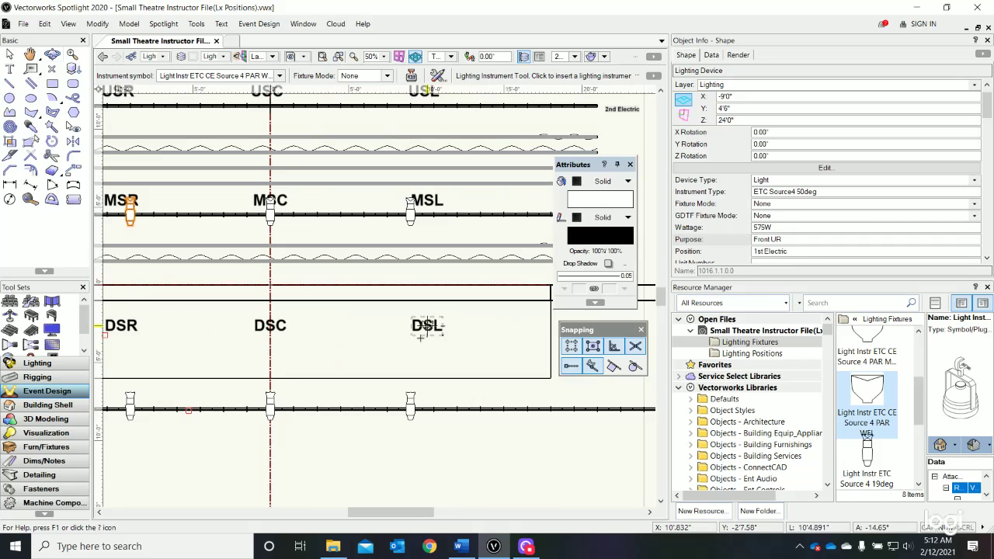
pyautogui.scroll(1, 426, 332)
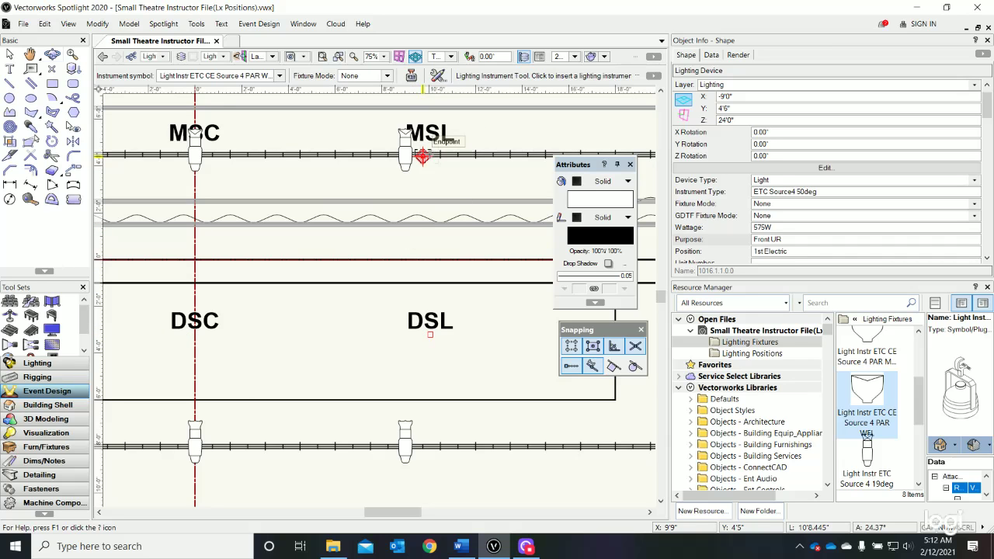
pyautogui.scroll(-1, 422, 155)
pyautogui.scroll(3, 420, 194)
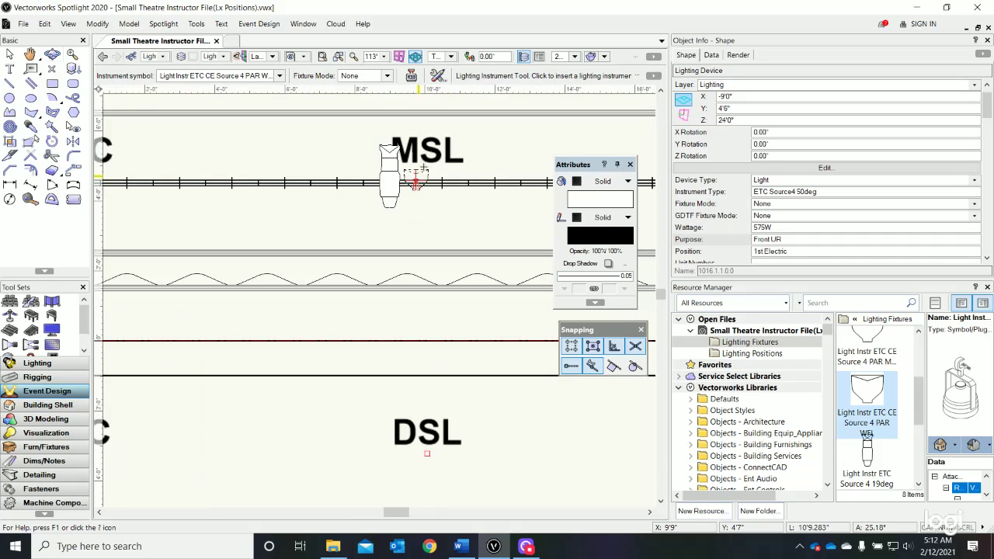
pyautogui.scroll(1, 426, 198)
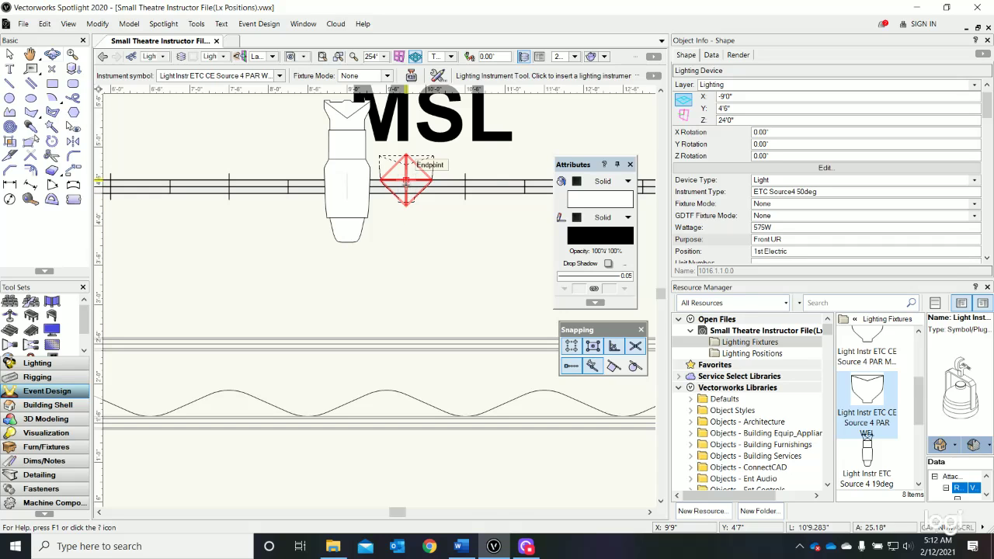
pyautogui.scroll(1, 404, 181)
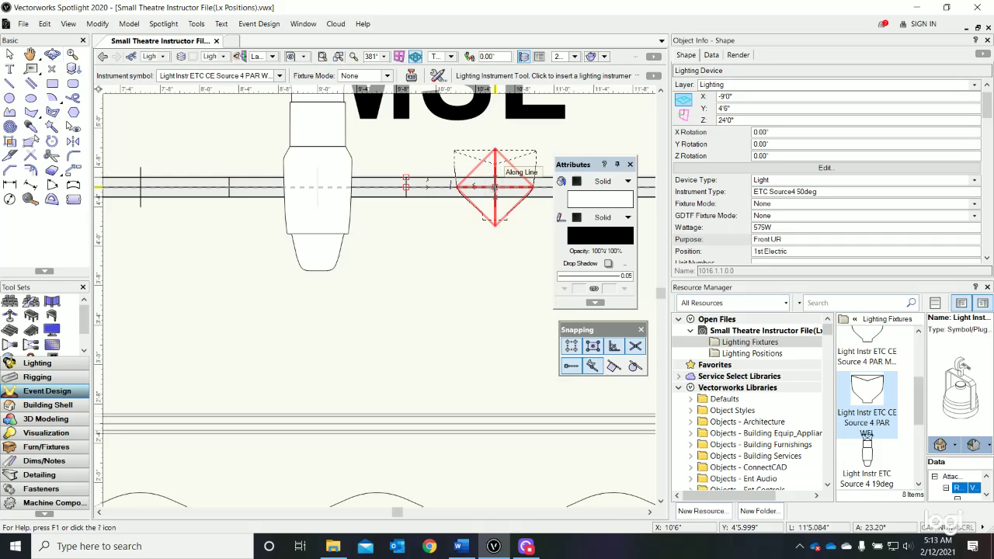
pyautogui.click(494, 187)
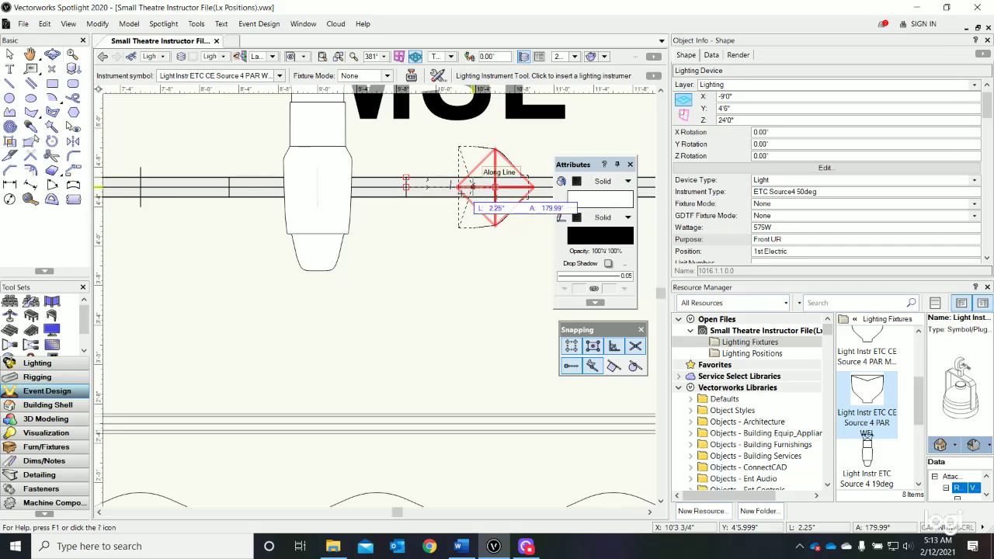
pyautogui.click(495, 300)
# Set the new fixture's purpose to Back DL.
pyautogui.scroll(-3, 260, 245)
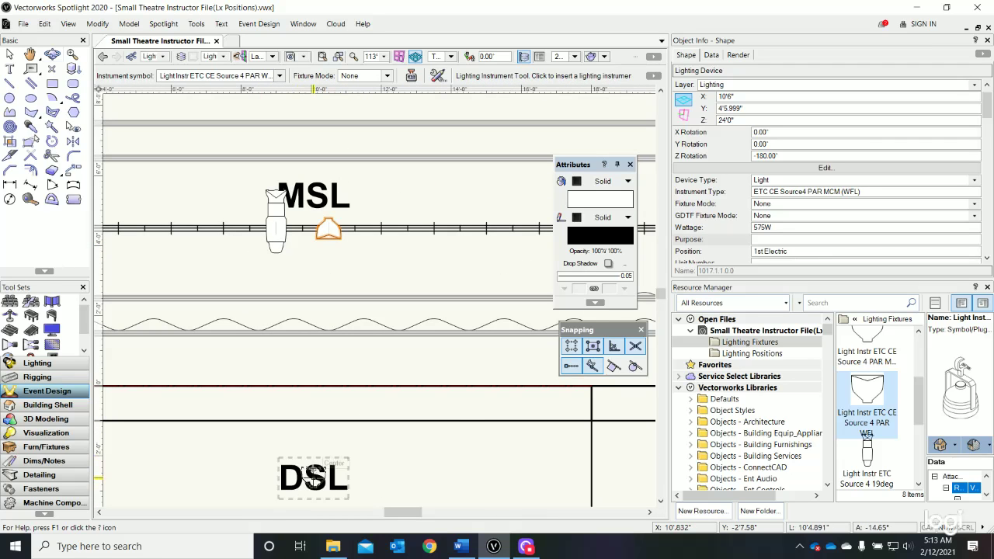
pyautogui.click(769, 241)
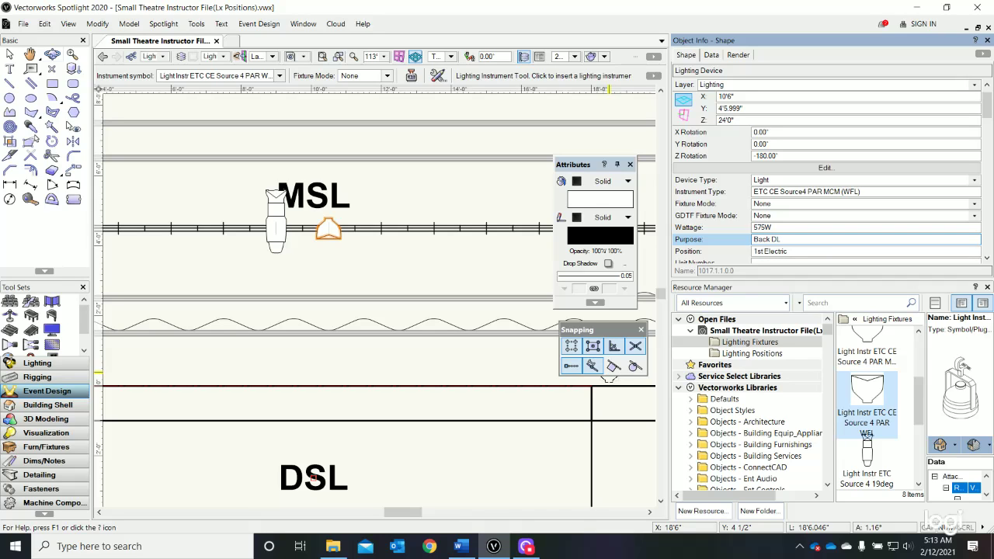
pyautogui.press('Return')
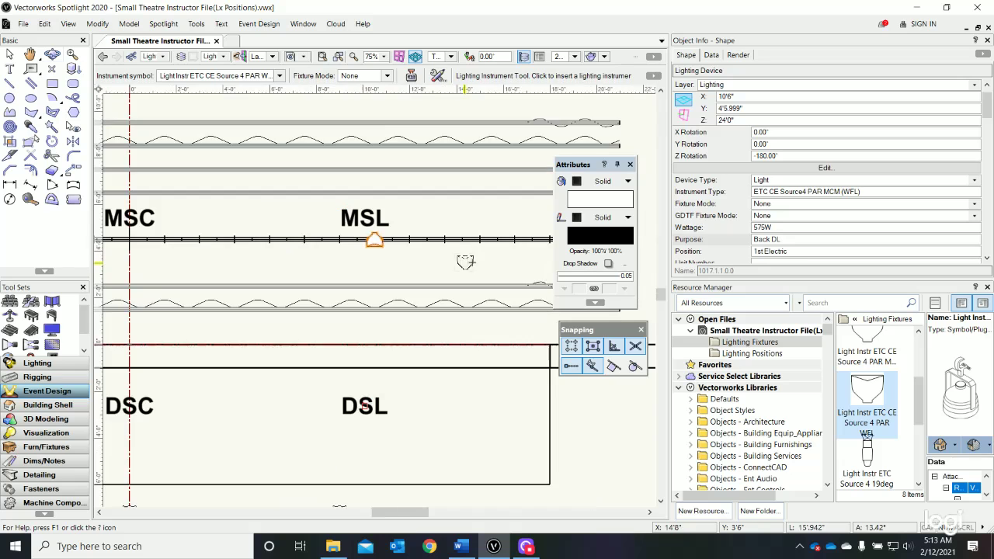
# Place a second PAR WFL at the 1st Electric midpoint beside MSC, aimed downstage.
pyautogui.scroll(-2, 458, 264)
pyautogui.scroll(-2, 464, 271)
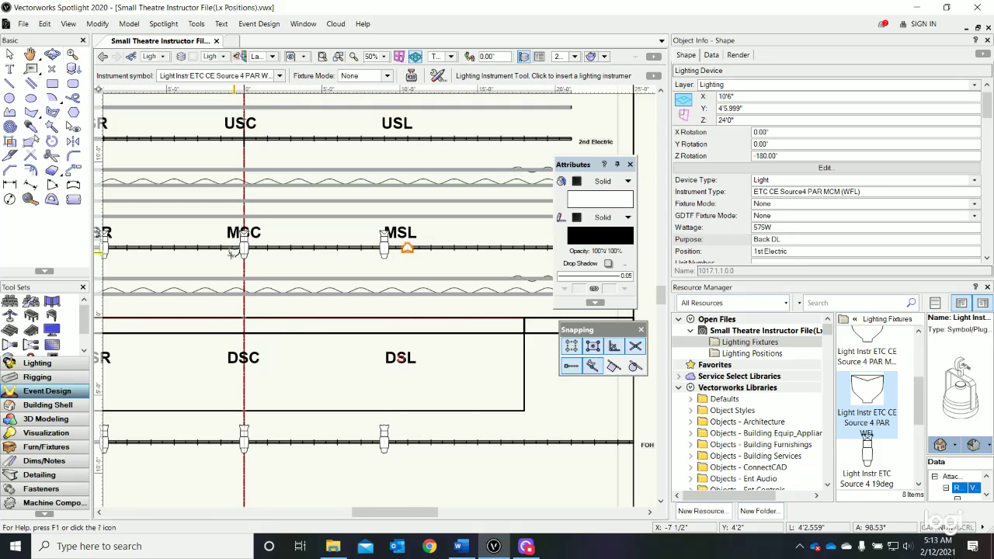
pyautogui.scroll(2, 229, 256)
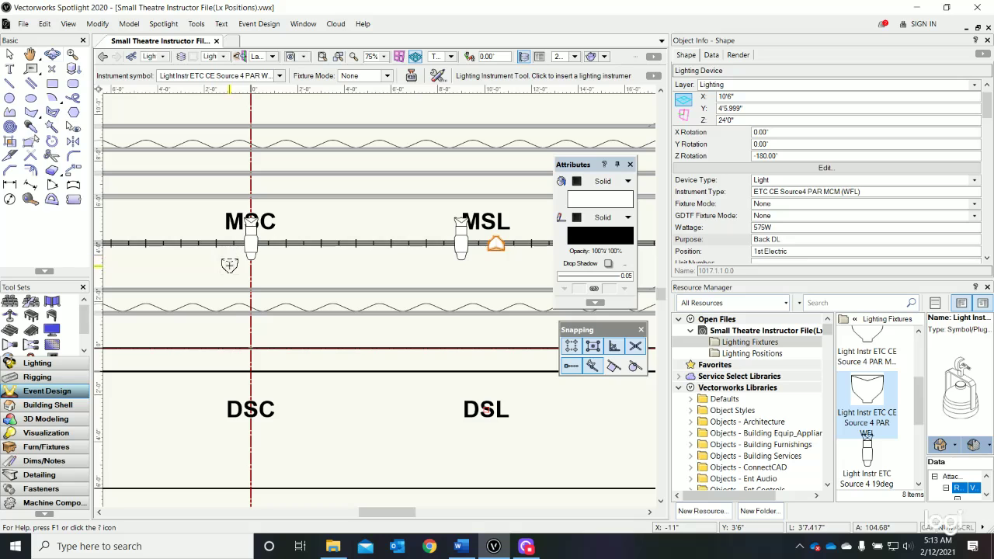
pyautogui.click(298, 243)
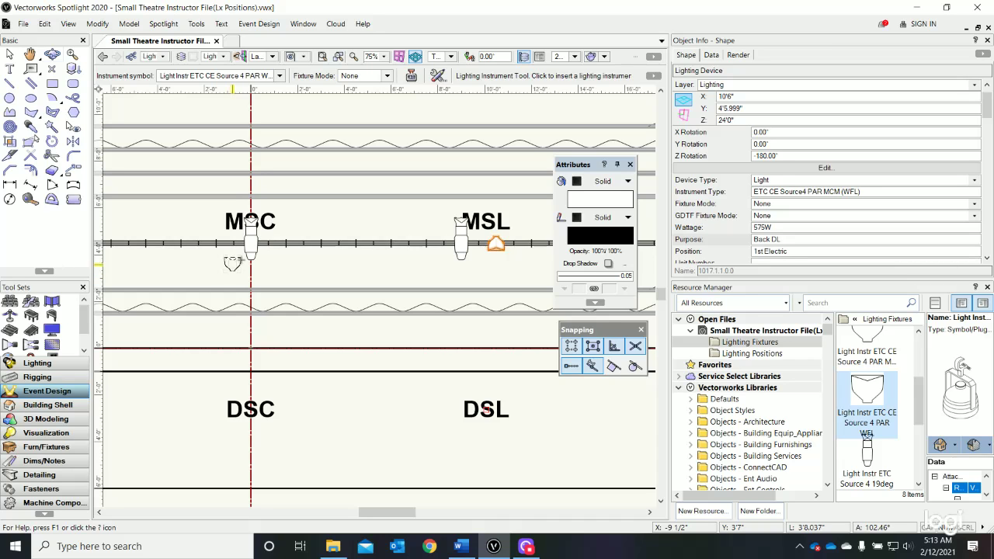
pyautogui.scroll(5, 321, 247)
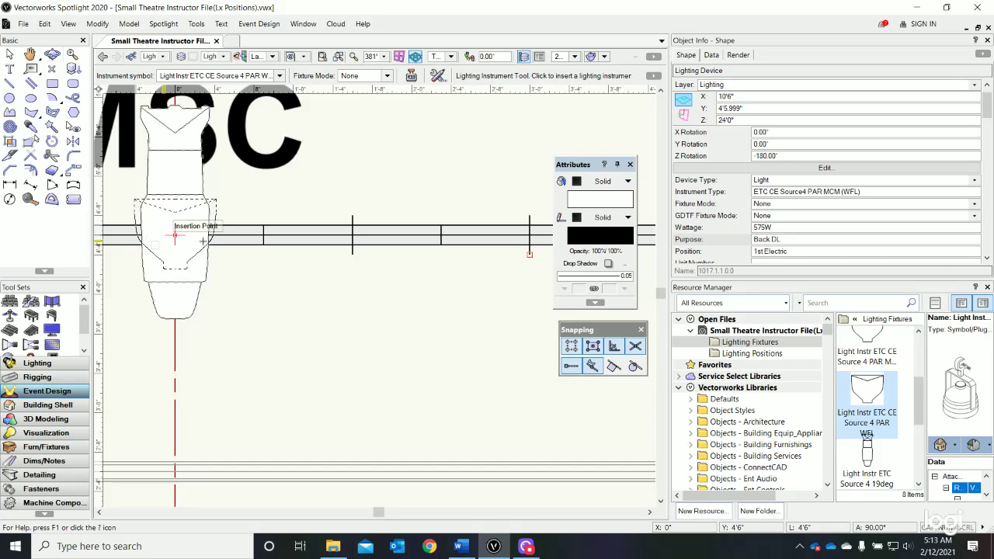
pyautogui.scroll(1, 264, 237)
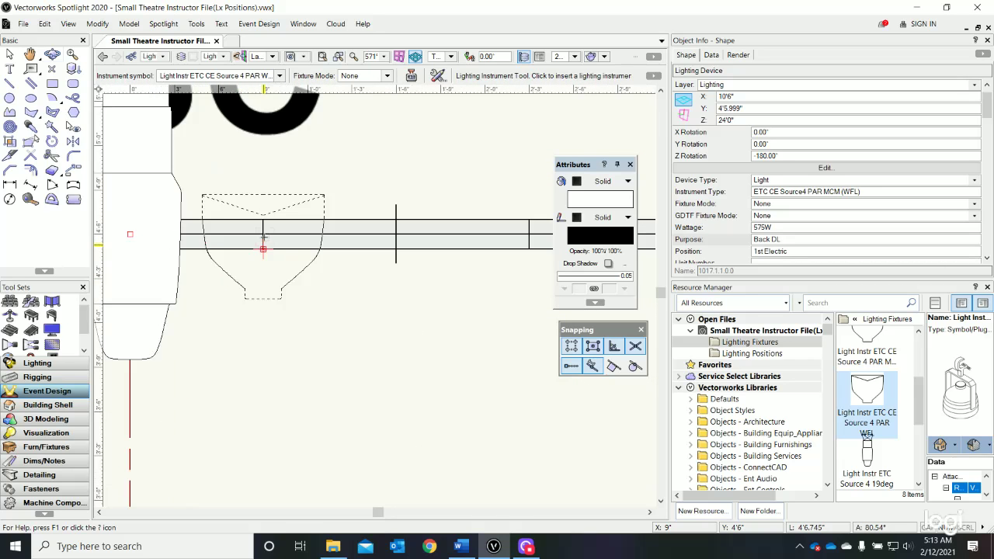
pyautogui.click(263, 233)
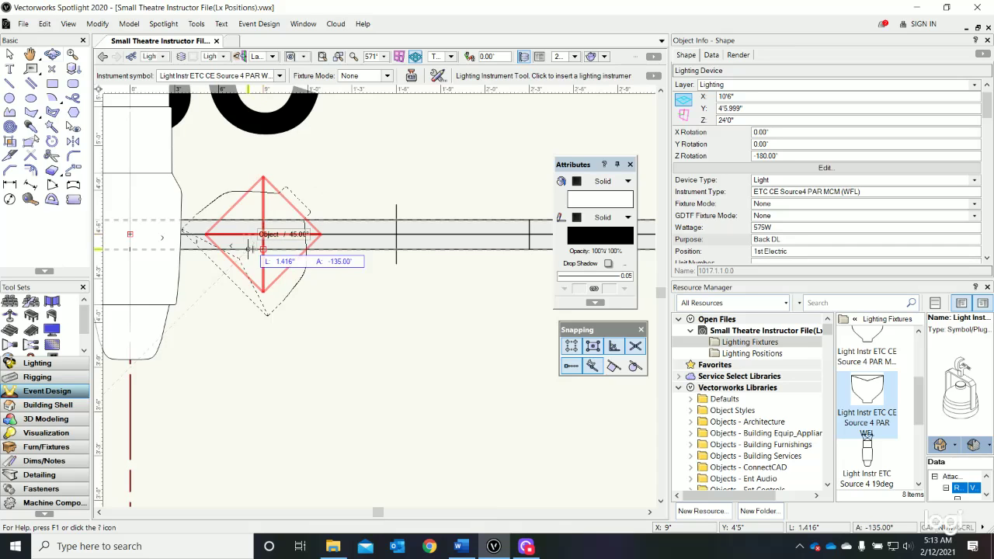
pyautogui.click(264, 307)
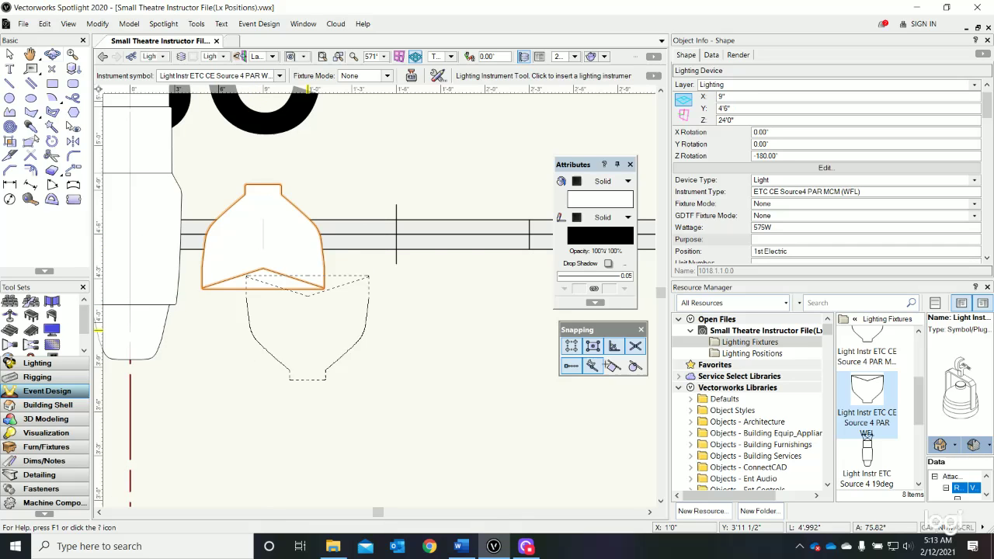
# Enter Back DC as the new fixture's purpose.
pyautogui.click(767, 240)
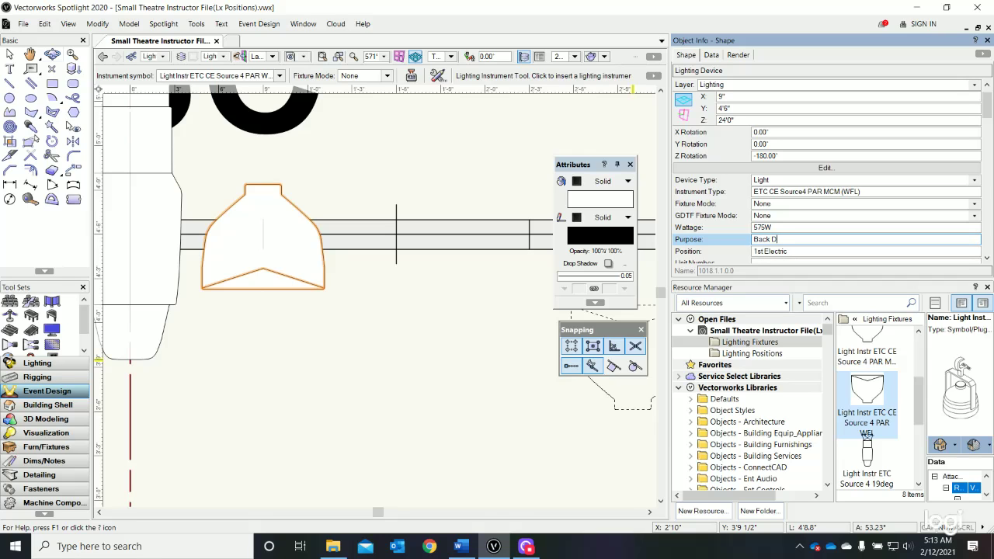
pyautogui.write('Back DC')
pyautogui.press('Return')
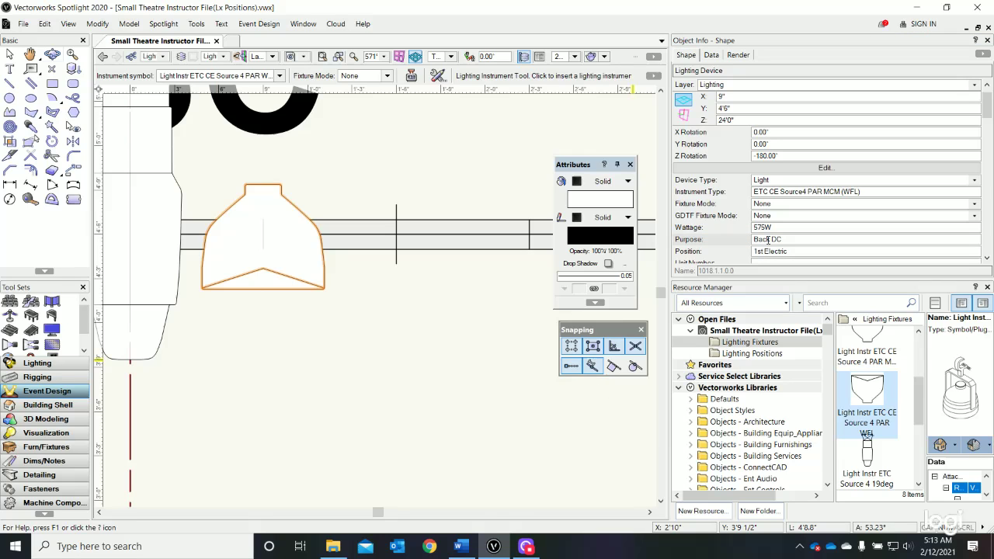
# Drag the Front UC Source4 50deg fixture 9 inches left to X -9" on the 1st Electric.
pyautogui.click(9, 54)
pyautogui.scroll(-1, 445, 365)
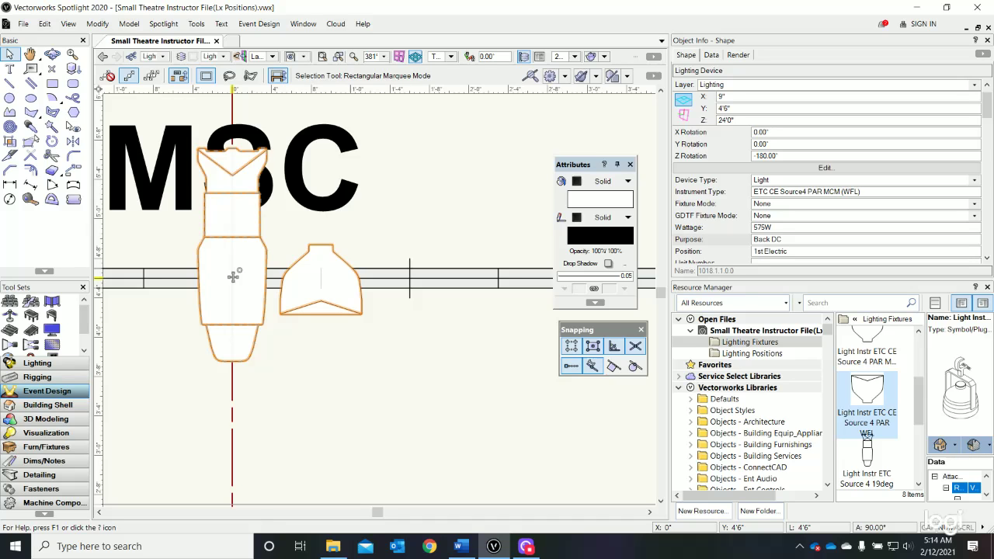
pyautogui.click(233, 276)
pyautogui.moveTo(233, 276); pyautogui.dragTo(147, 277)
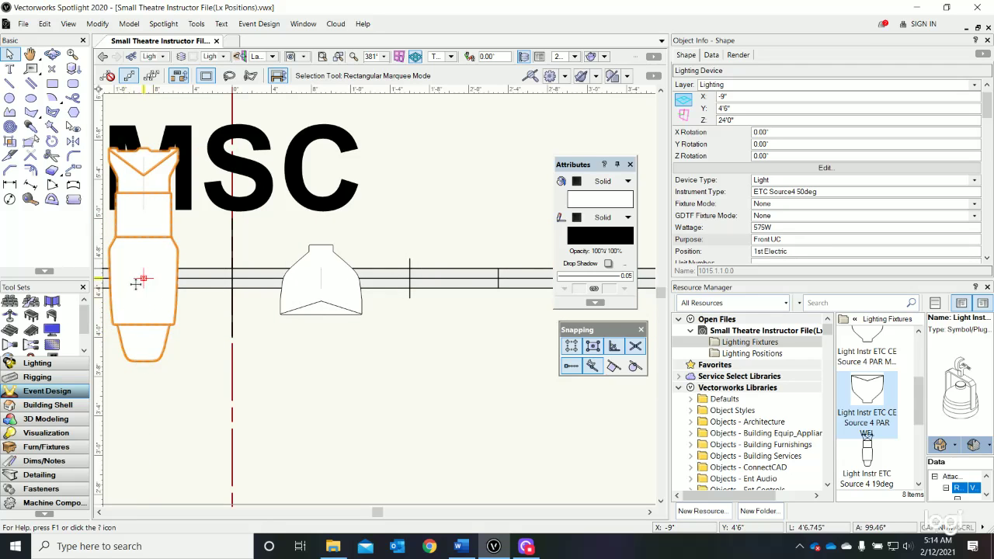
pyautogui.scroll(-1, 367, 363)
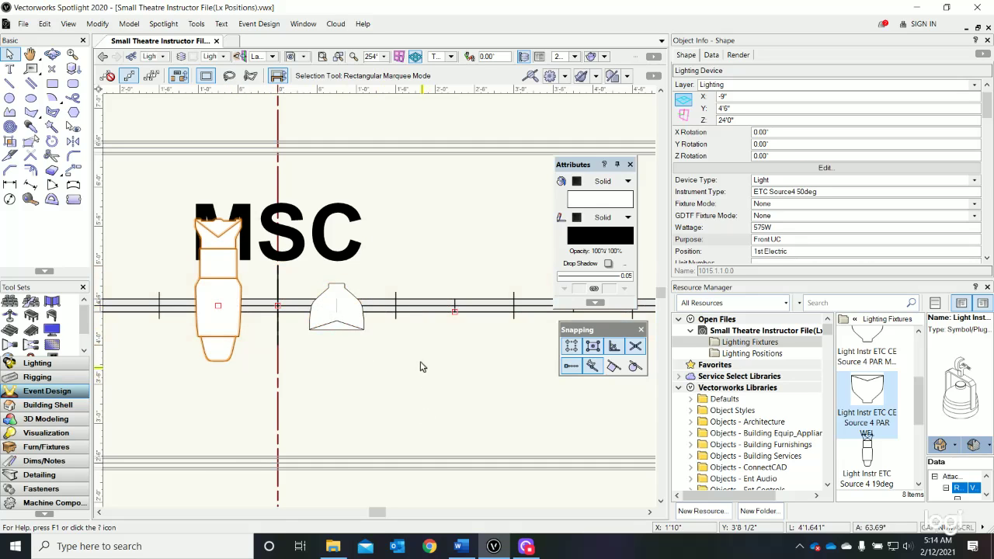
pyautogui.scroll(-2, 423, 366)
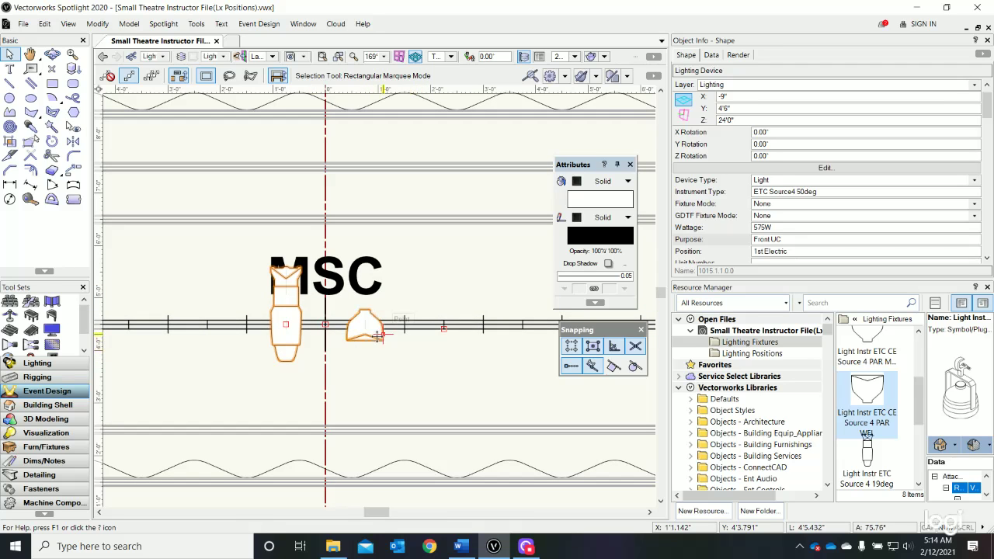
pyautogui.scroll(-2, 454, 360)
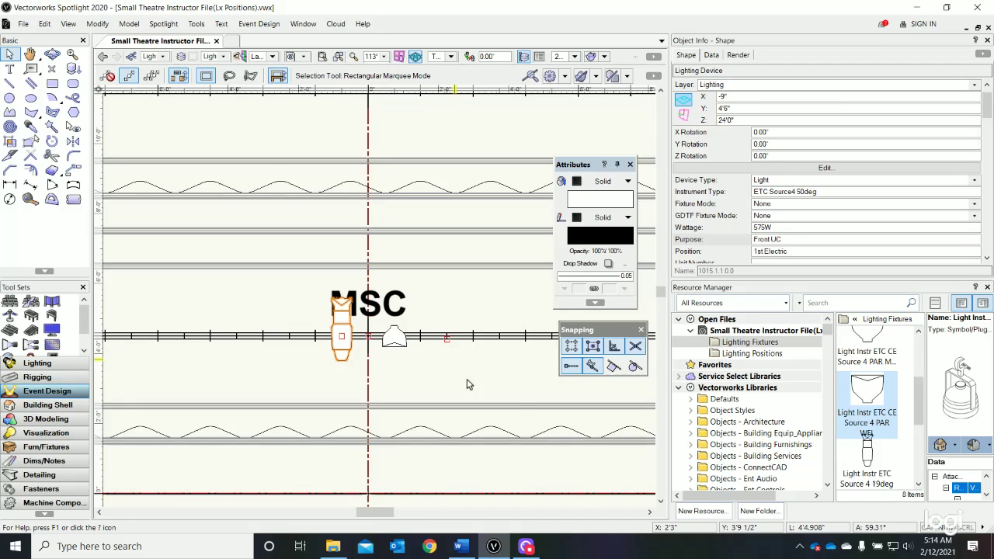
# Hang a third PAR WFL near MSR on the 1st Electric, rotated -180° to aim downstage.
pyautogui.doubleClick(866, 392)
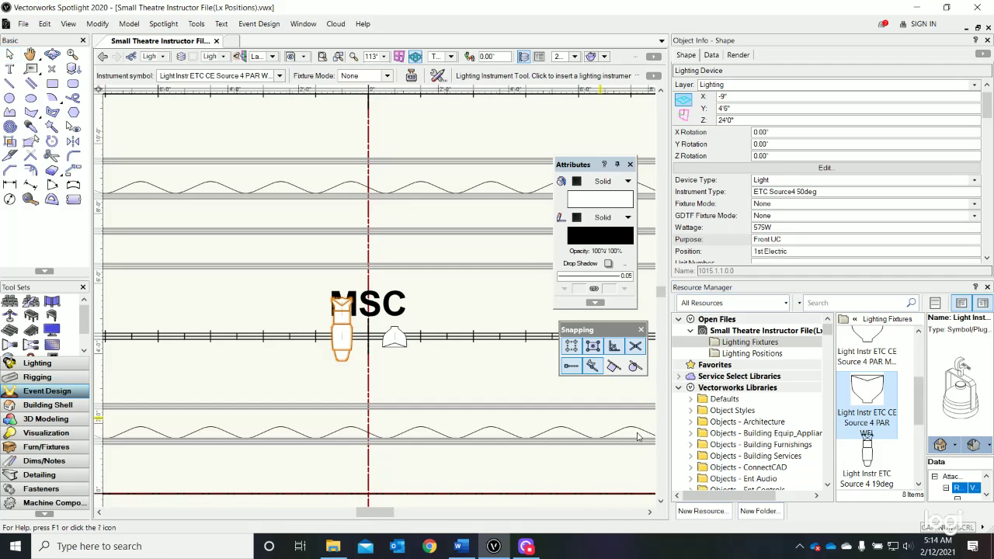
pyautogui.scroll(-2, 500, 354)
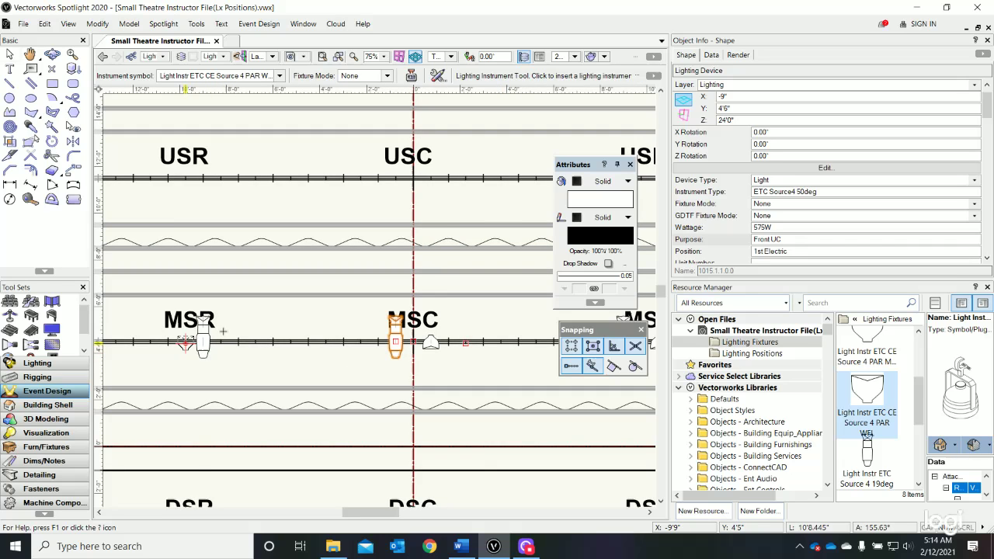
pyautogui.scroll(-1, 193, 363)
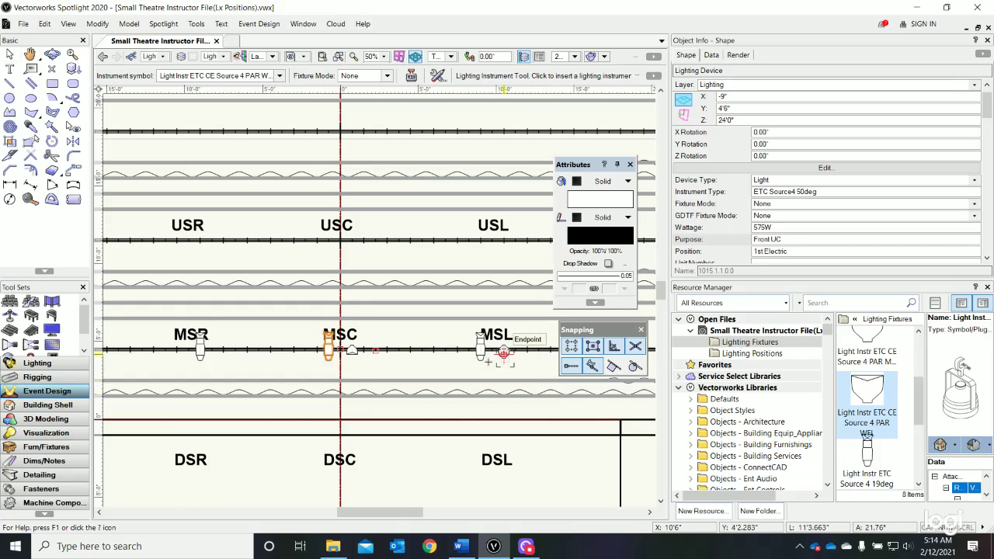
pyautogui.scroll(4, 178, 353)
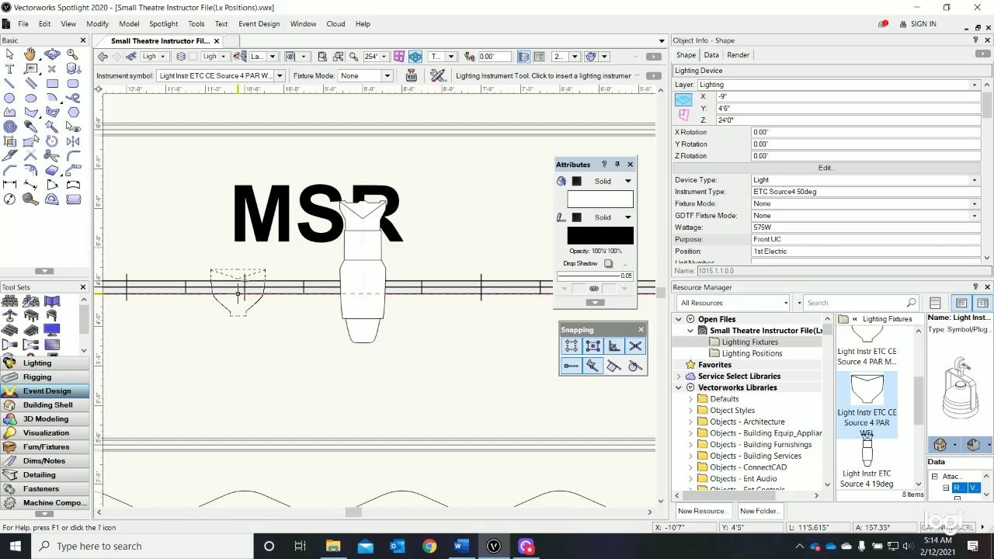
pyautogui.scroll(1, 243, 287)
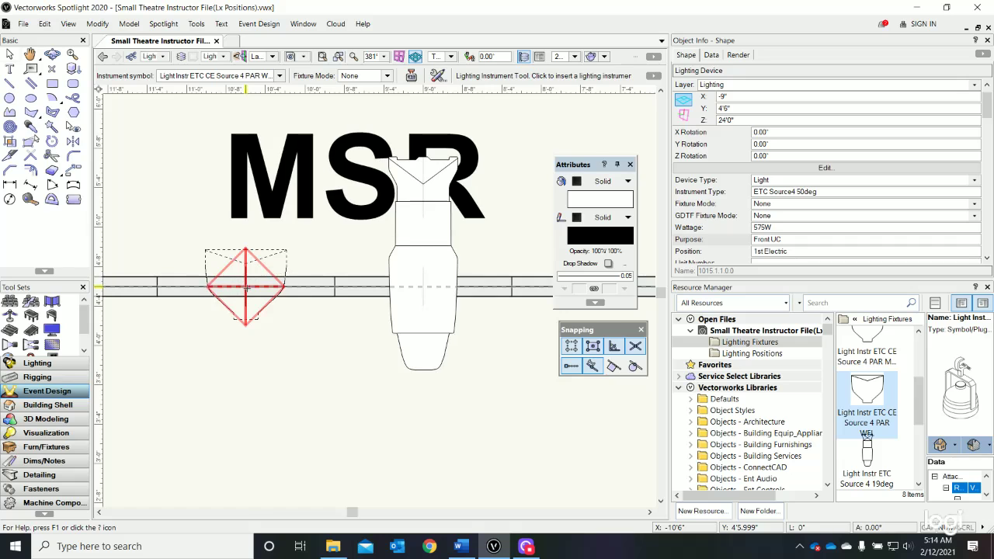
pyautogui.click(245, 286)
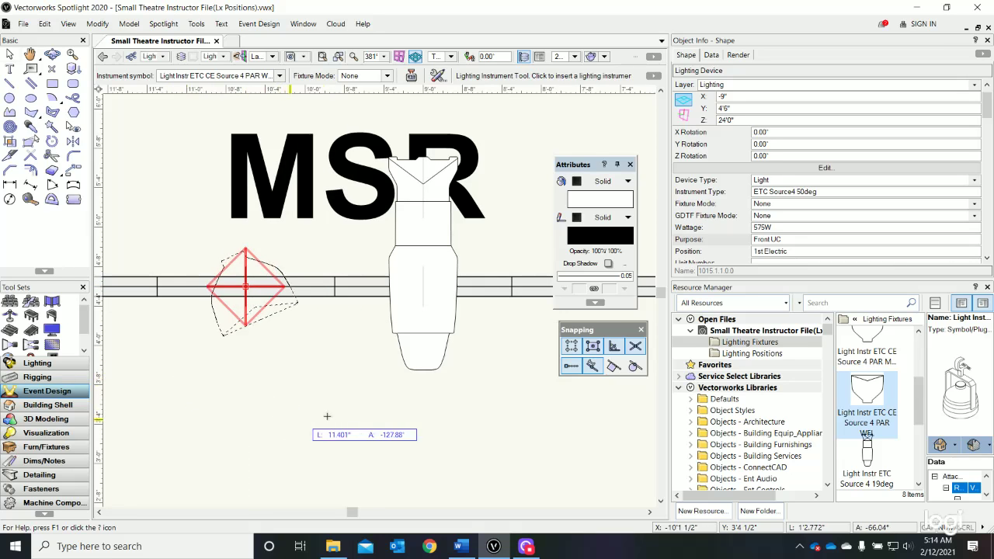
pyautogui.click(245, 424)
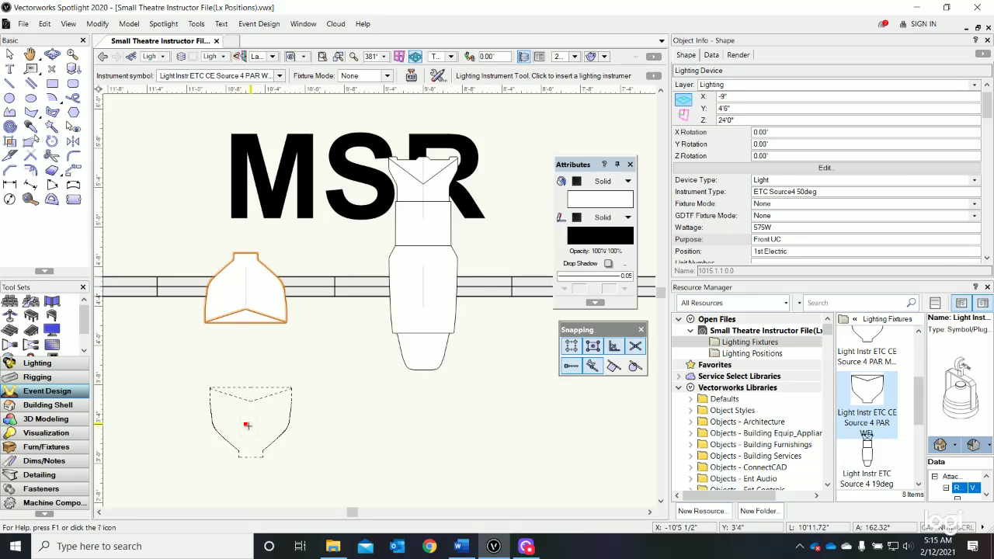
# Set the new light's purpose to Back DR.
pyautogui.click(765, 240)
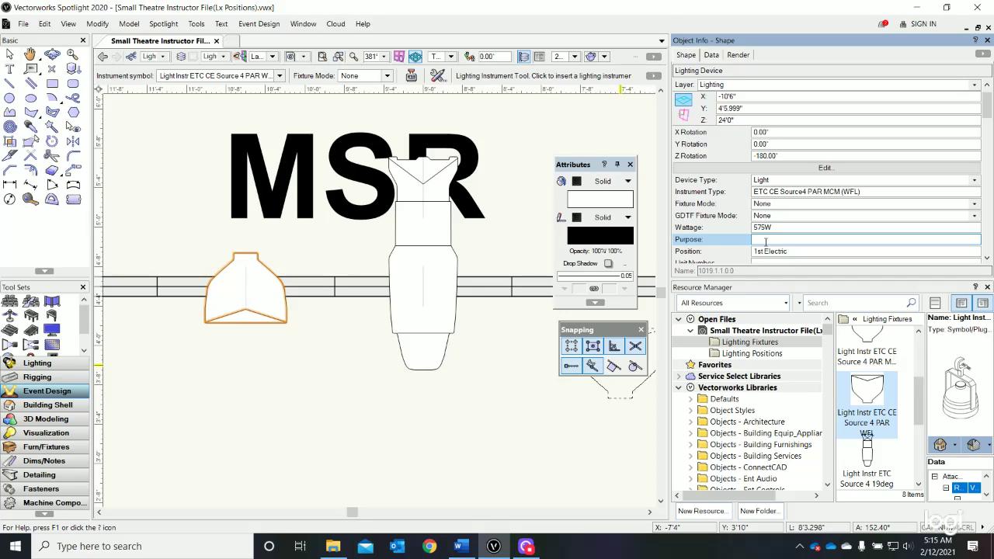
pyautogui.write('Back DR')
pyautogui.press('Return')
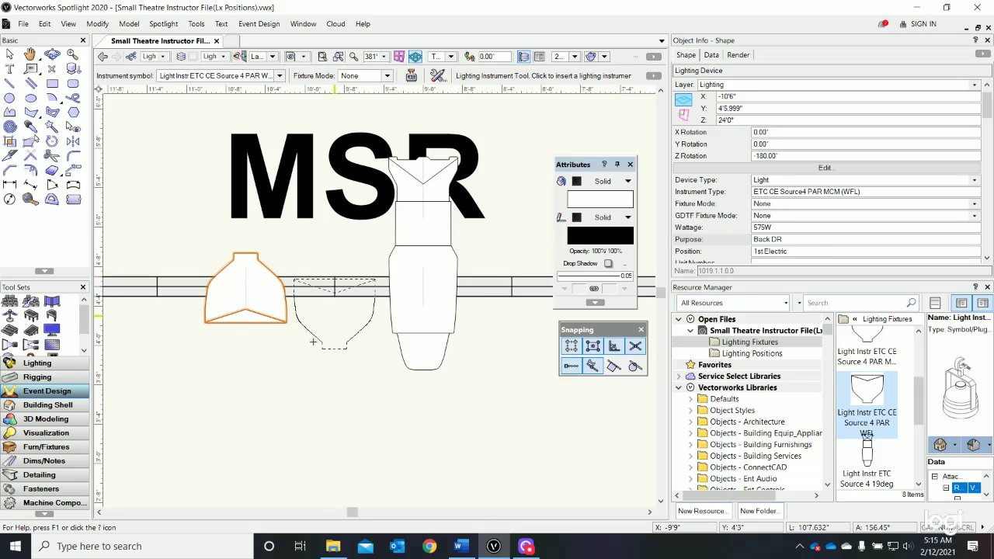
pyautogui.scroll(-3, 165, 413)
pyautogui.scroll(-5, 165, 414)
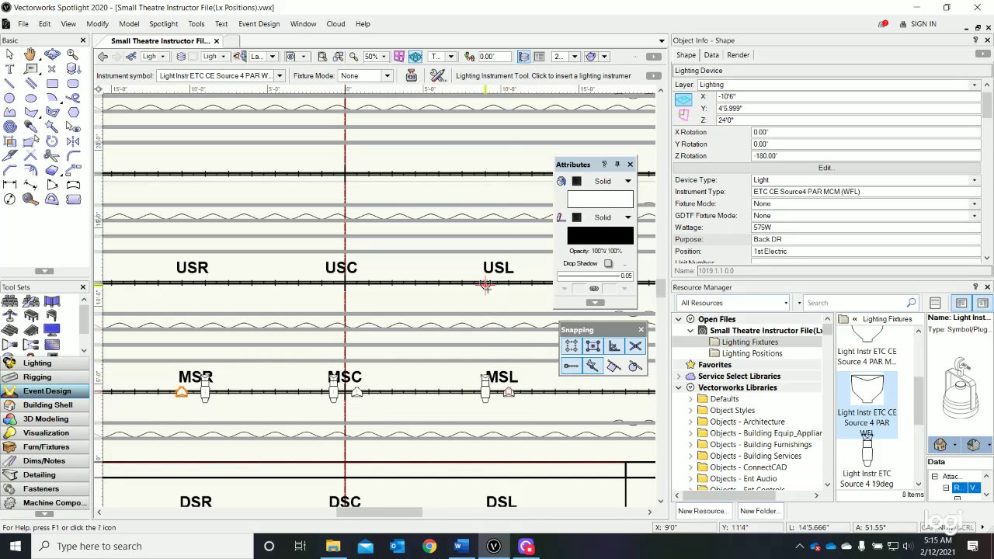
# Hang a fourth PAR WFL at USL on the 2nd Electric with purpose Back ML.
pyautogui.scroll(1, 509, 285)
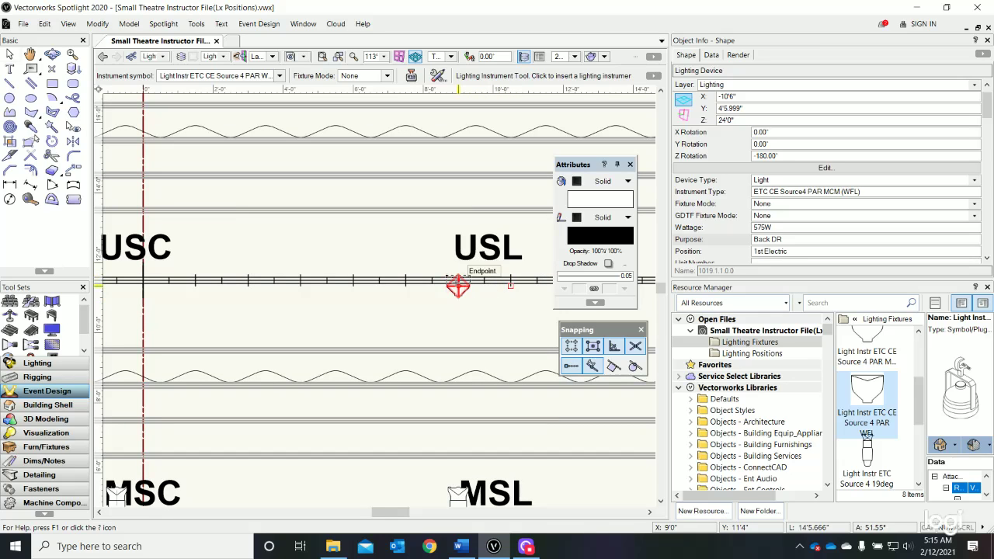
pyautogui.scroll(2, 458, 286)
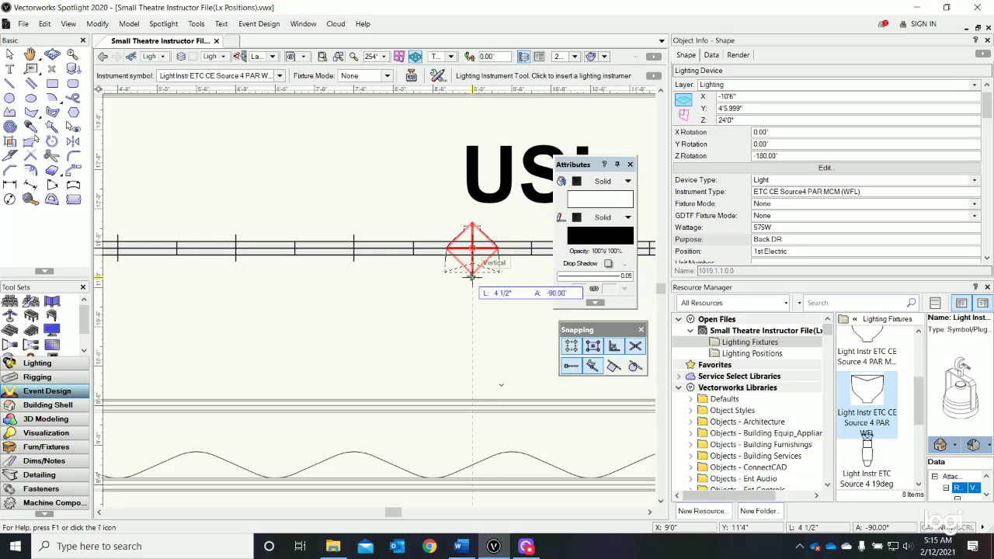
pyautogui.click(472, 248)
pyautogui.click(778, 240)
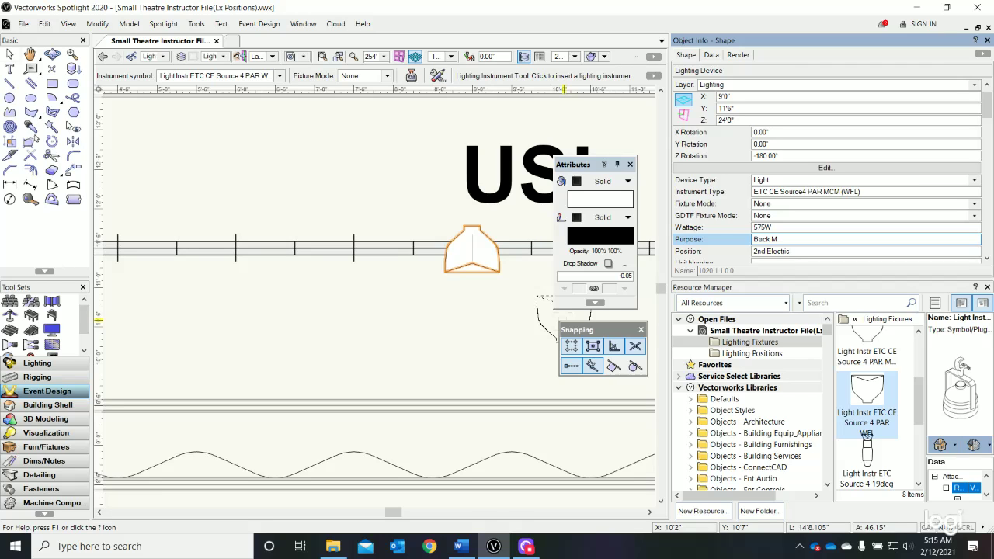
pyautogui.write('Back ML')
pyautogui.press('Return')
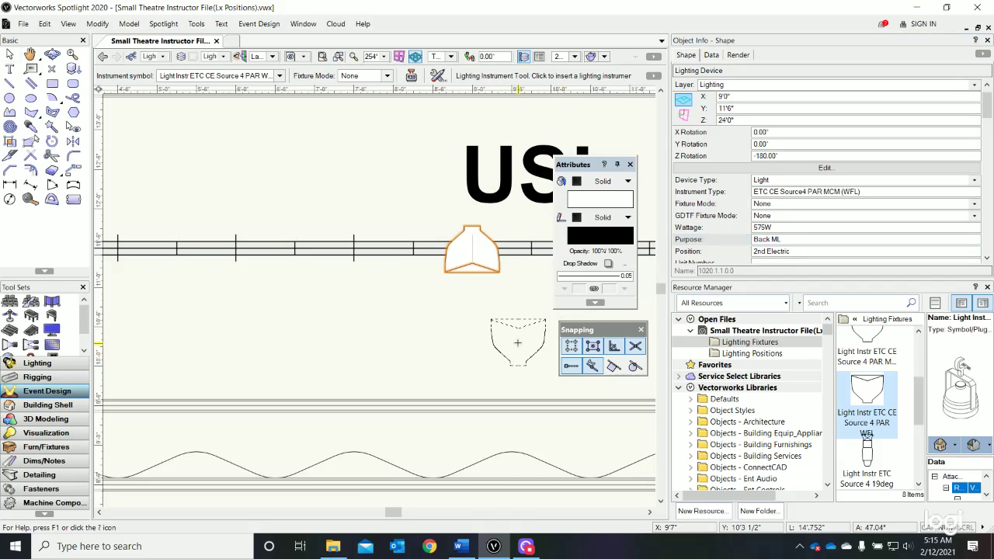
pyautogui.scroll(-5, 471, 260)
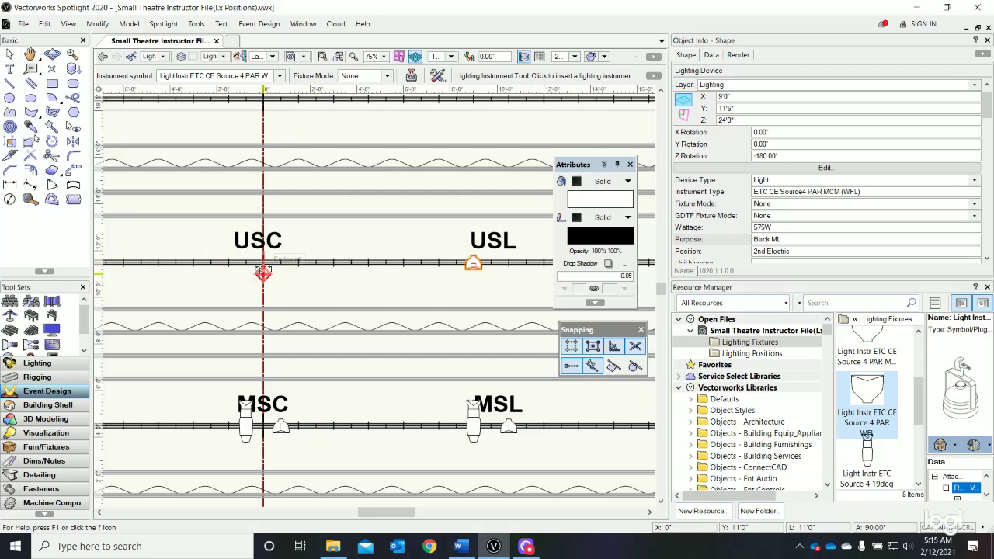
pyautogui.scroll(-2, 263, 318)
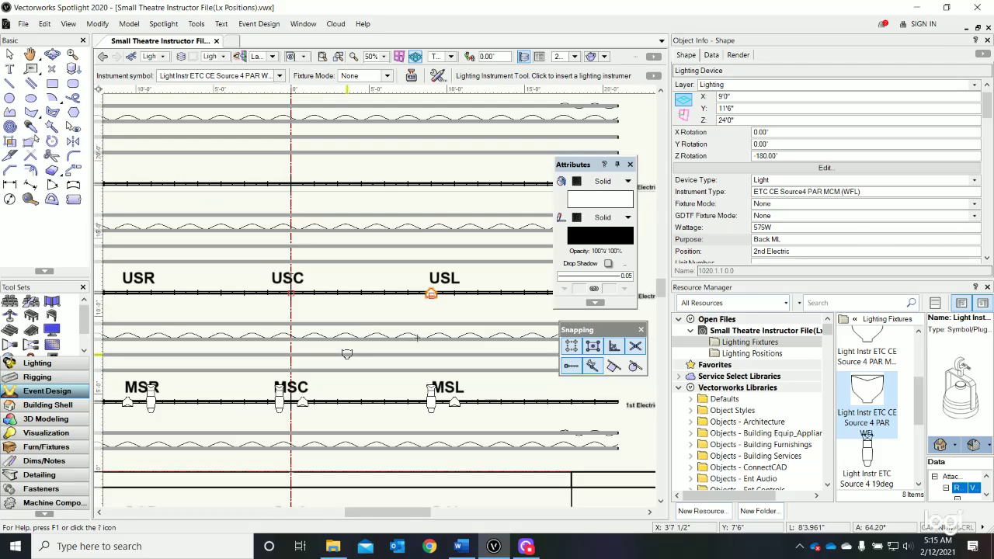